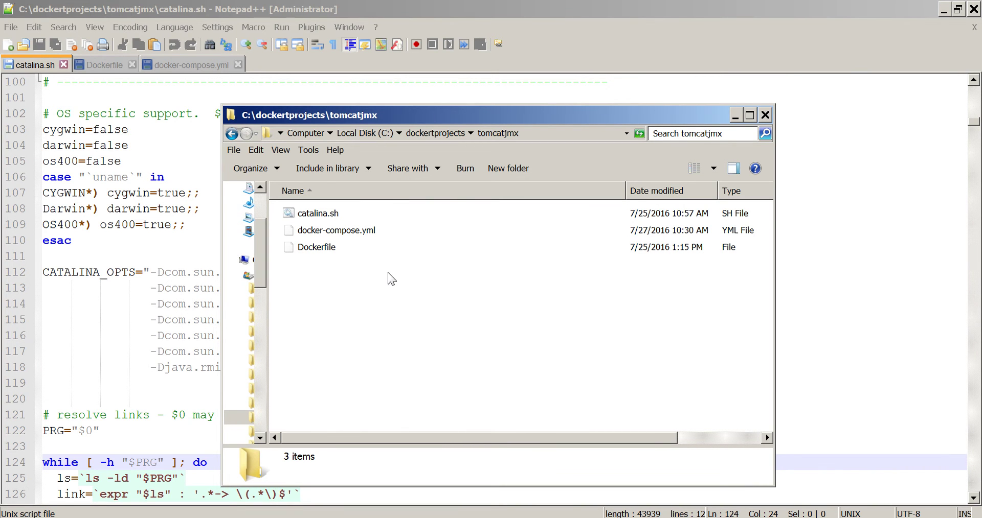
- Look over catalina.sh, Dockerfile and docker-compose.yml in the tomcatjmx project folder
left_click(313, 218)
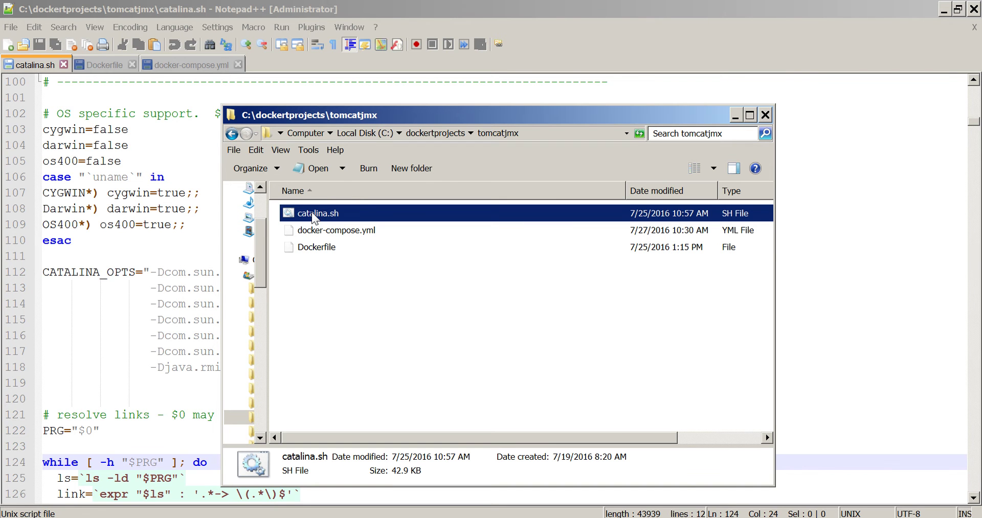
left_click(309, 247)
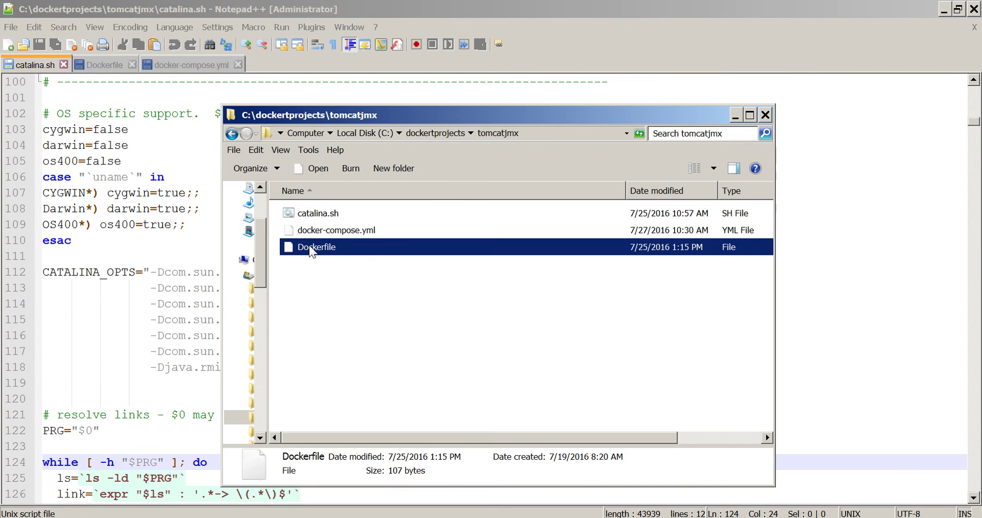
double_click(370, 231)
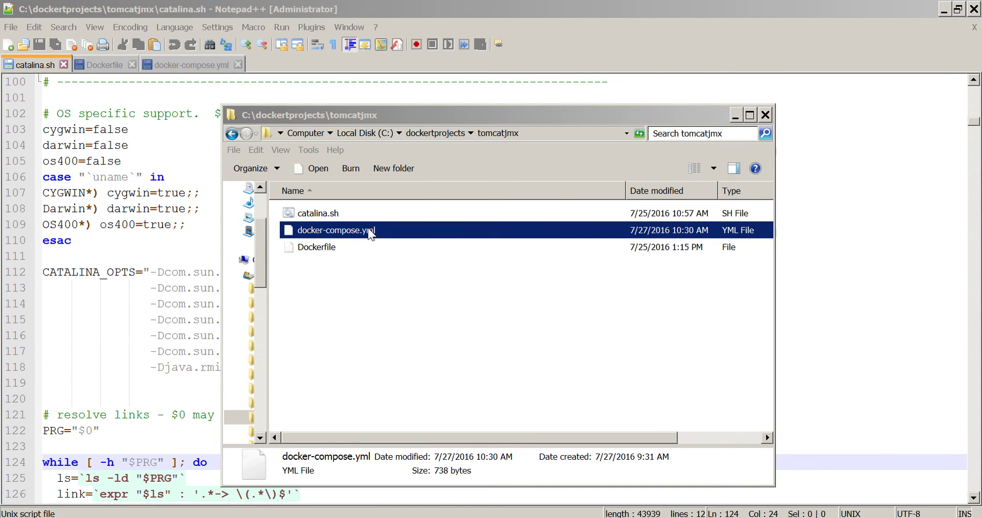
- Switch to Notepad++ and examine the RMI hostname and JMX port options under CATALINA_OPTS in catalina.sh
left_click(560, 35)
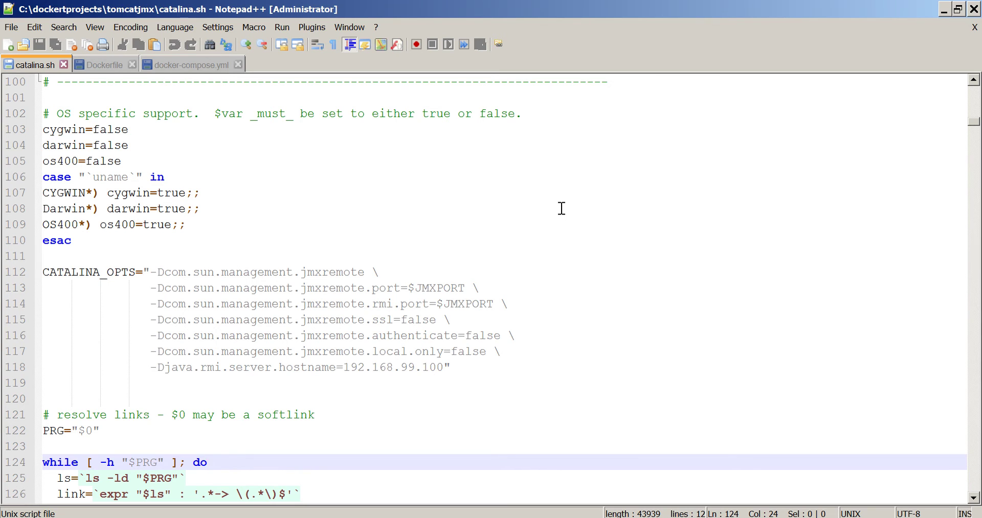
left_click(558, 371)
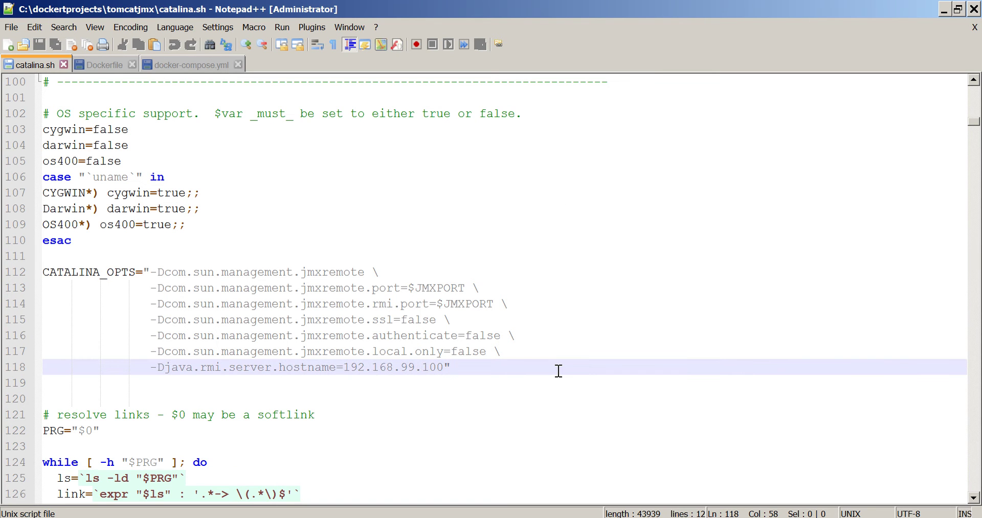
left_click_drag(460, 367, 137, 373)
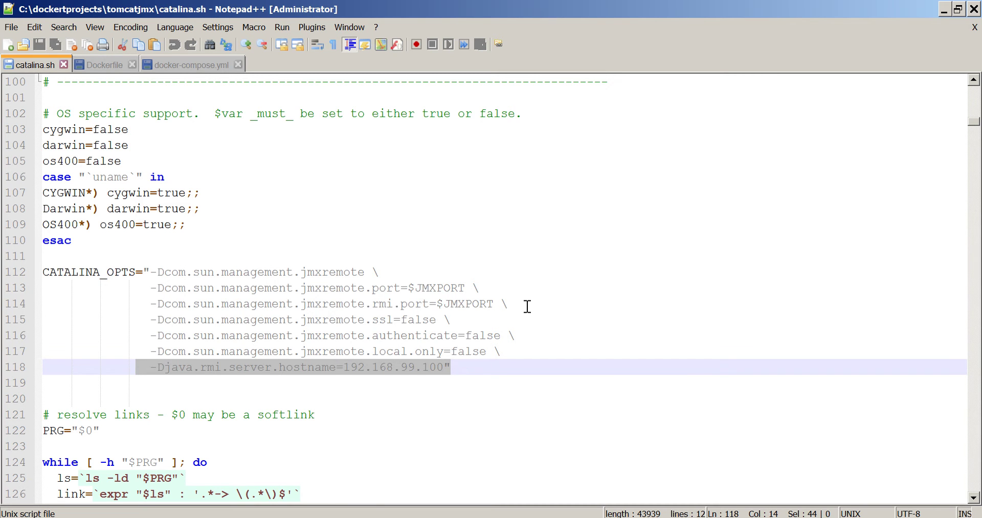
left_click_drag(517, 306, 36, 293)
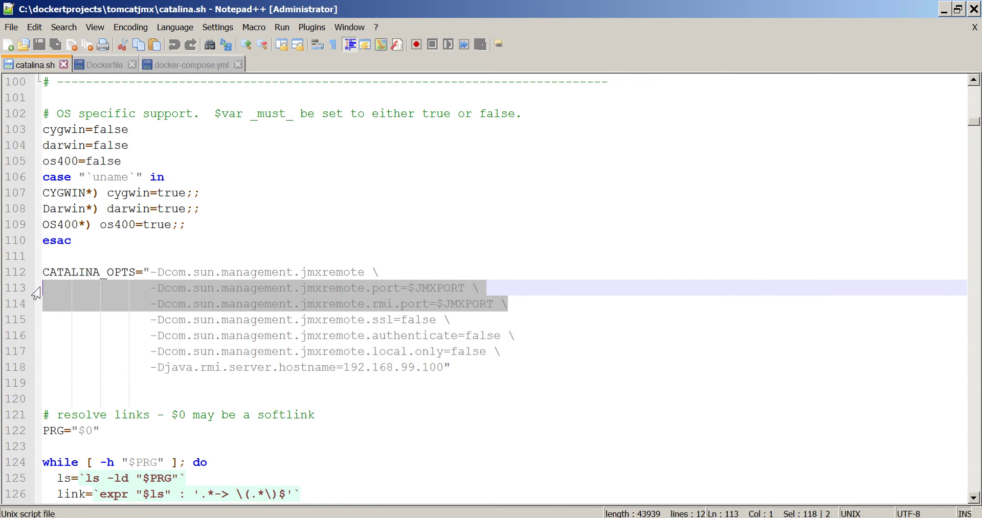
- Examine the Dockerfile's base image line and the instructions for copying catalina.sh and making it executable
left_click(112, 63)
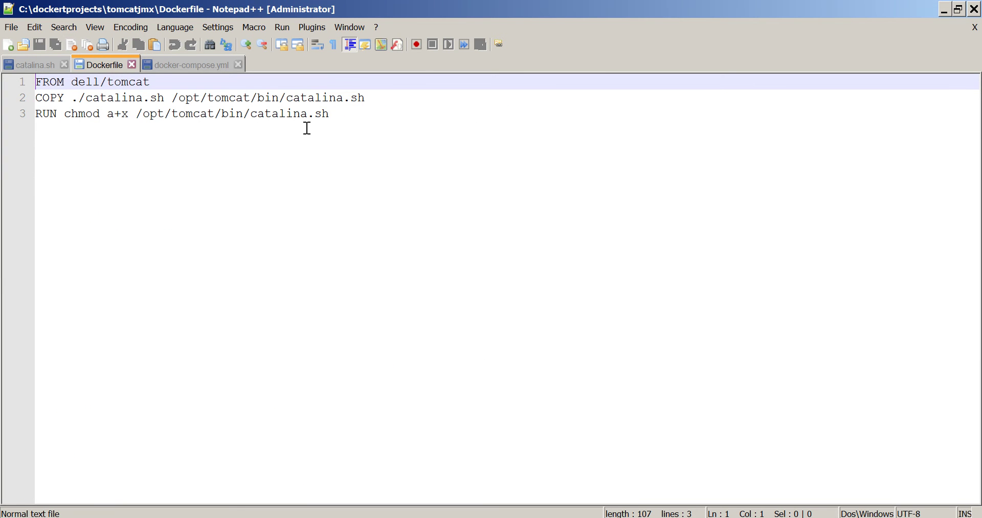
left_click(159, 83)
left_click_drag(159, 83, 36, 83)
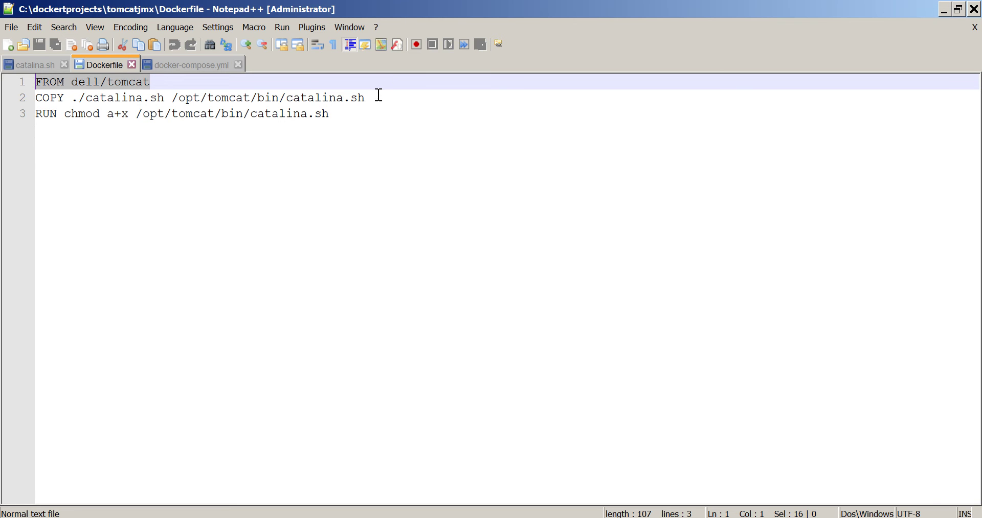
left_click_drag(369, 97, 40, 105)
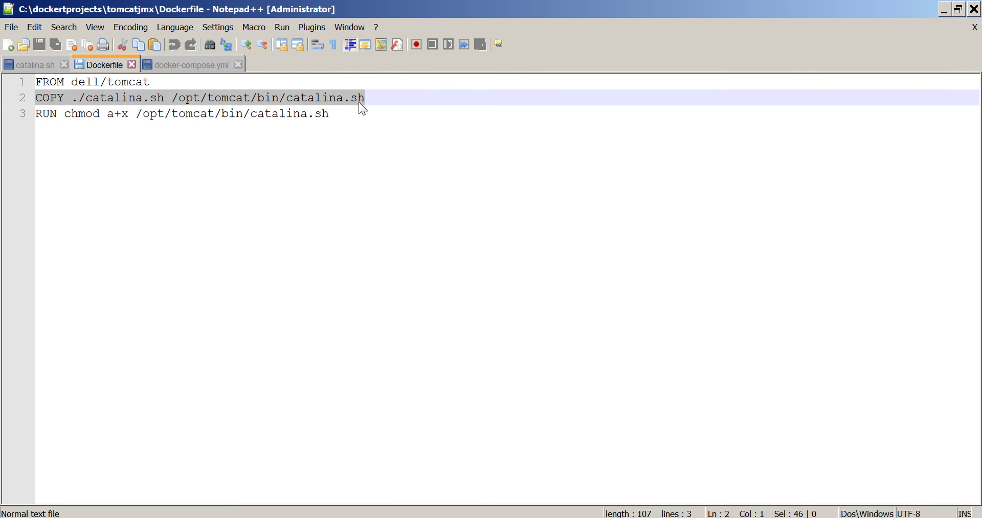
left_click(357, 115)
- Review the tomcat6 service in docker-compose.yml, checking its container name, port mappings and JMXPORT environment variable
left_click(187, 65)
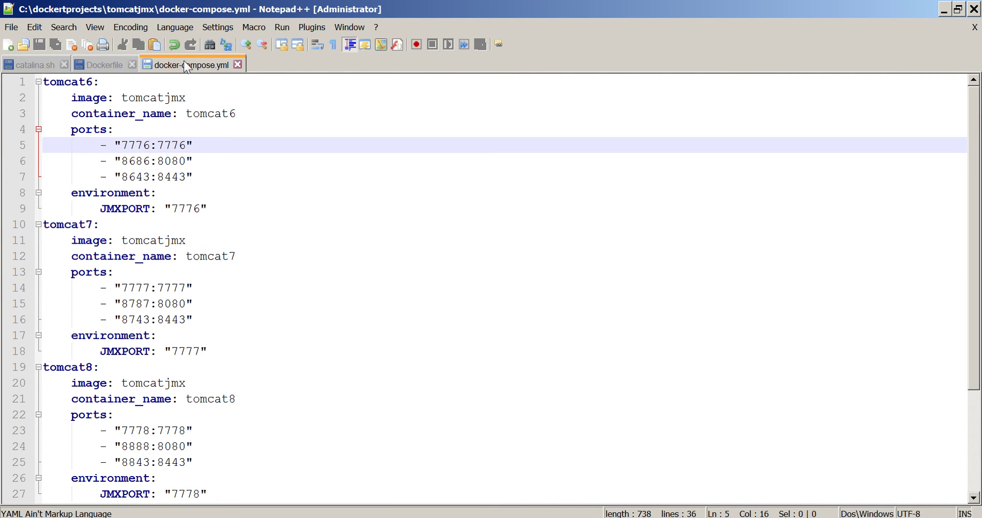
double_click(256, 116)
left_click_drag(256, 117, 71, 112)
left_click_drag(204, 179, 66, 131)
left_click(221, 208)
left_click_drag(221, 208, 30, 200)
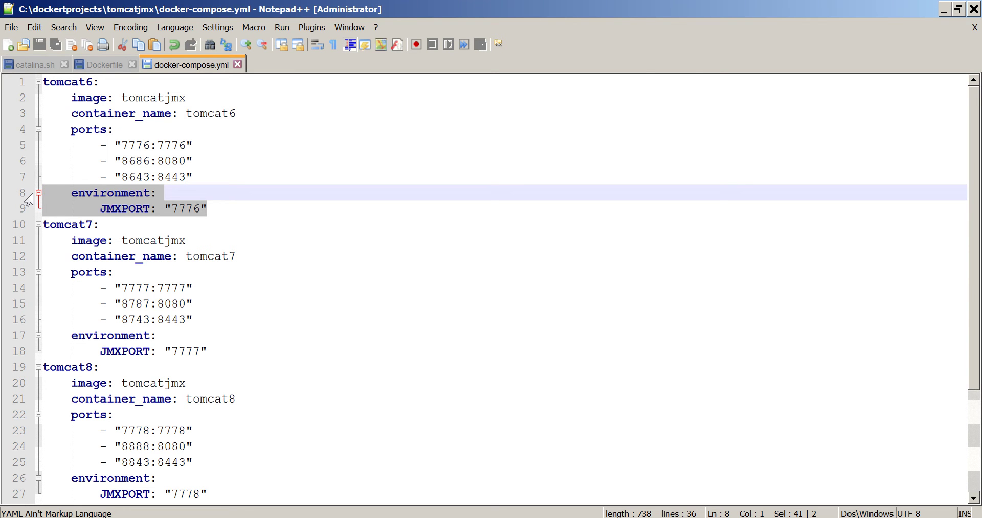
- Switch to the terminal, build the tomcatjmx image with "docker build -t tomcatjmx ." and start the containers with "docker-compose up -d"
key("alt+Tab")
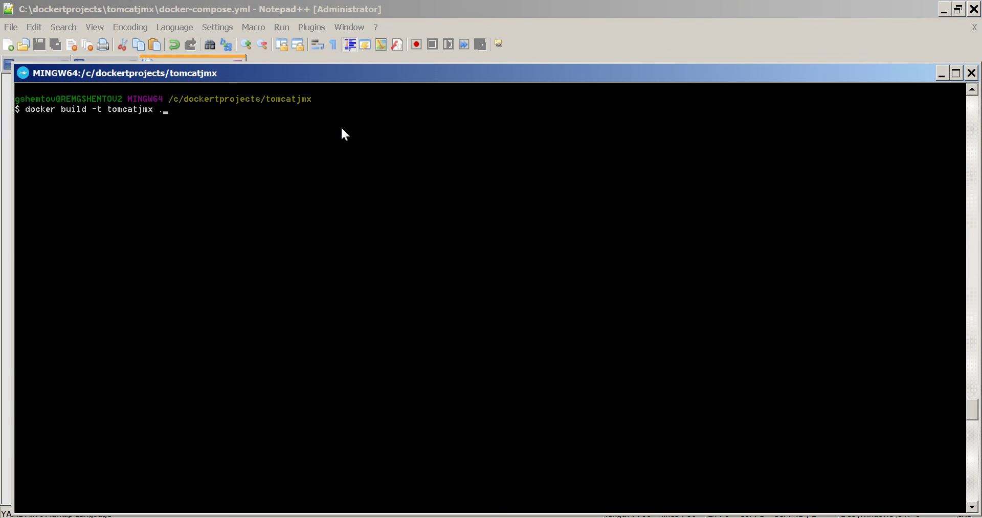
key("Return")
type("docker-compose up -d")
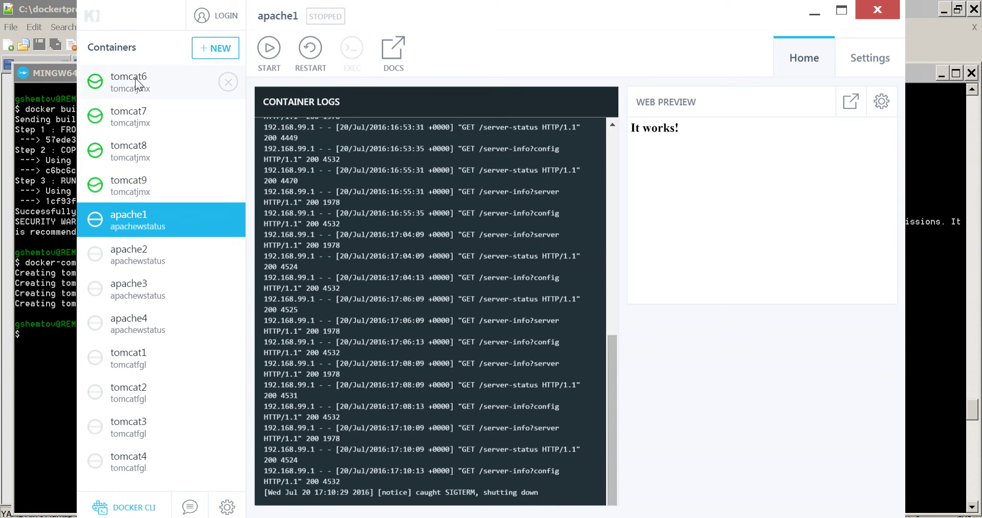
- Check the tomcat6, tomcat7, tomcat8 and tomcat9 containers one after another in Kitematic
left_click(129, 77)
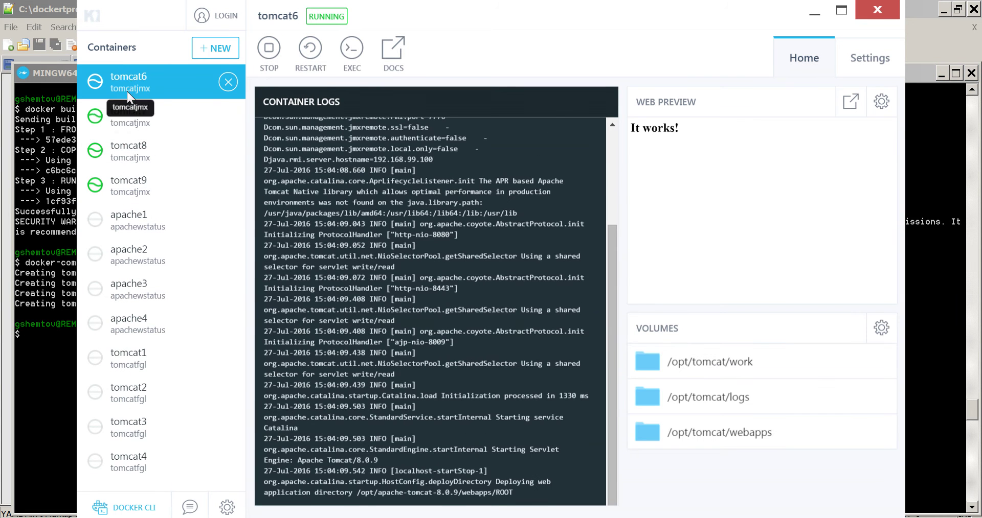
left_click(120, 116)
left_click(129, 151)
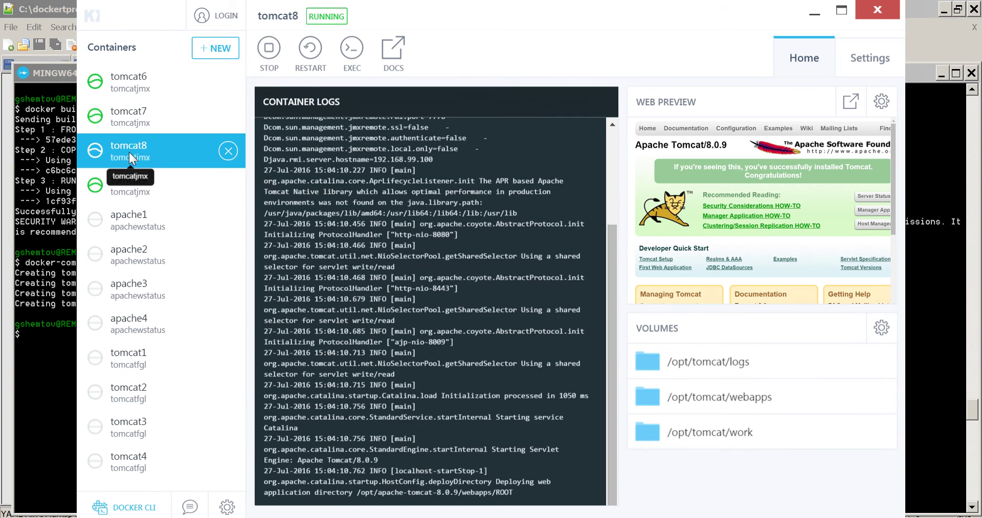
left_click(131, 185)
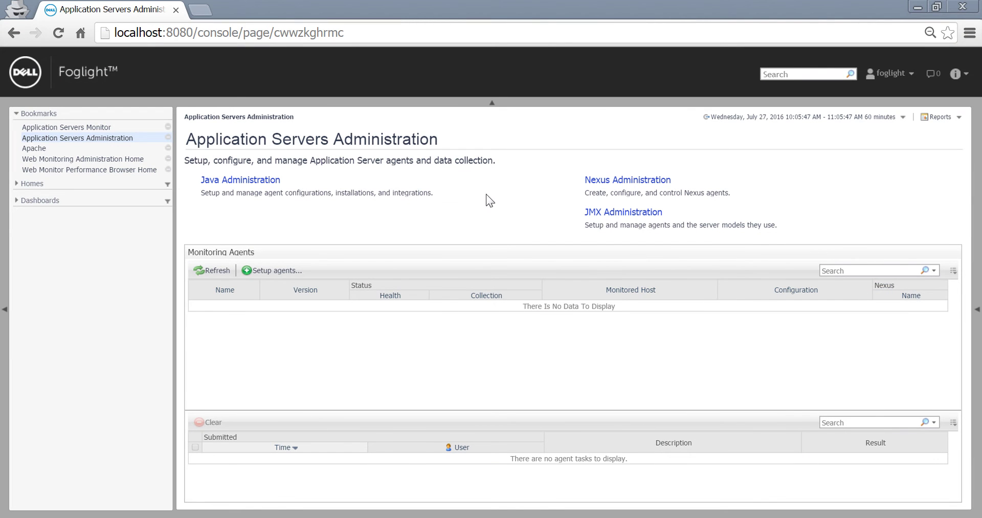
- In the Foglight console, begin a JMX agent setup by connection URL, hosted on the eligible Agent Manager
left_click(275, 270)
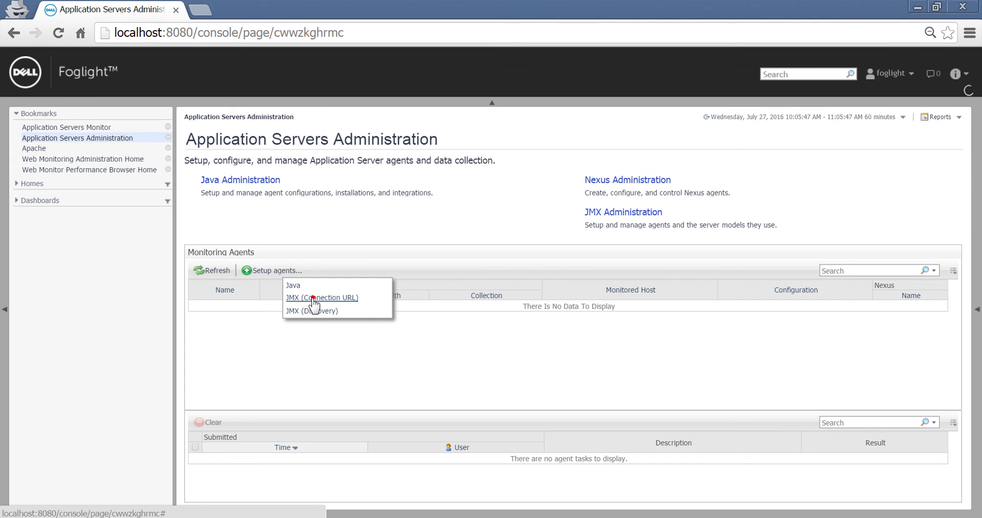
left_click(312, 298)
left_click(272, 214)
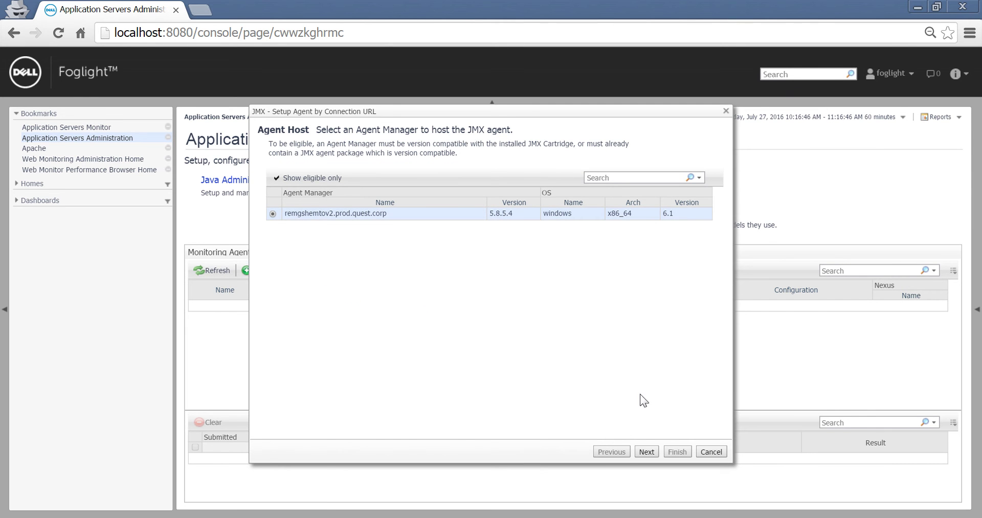
left_click(647, 453)
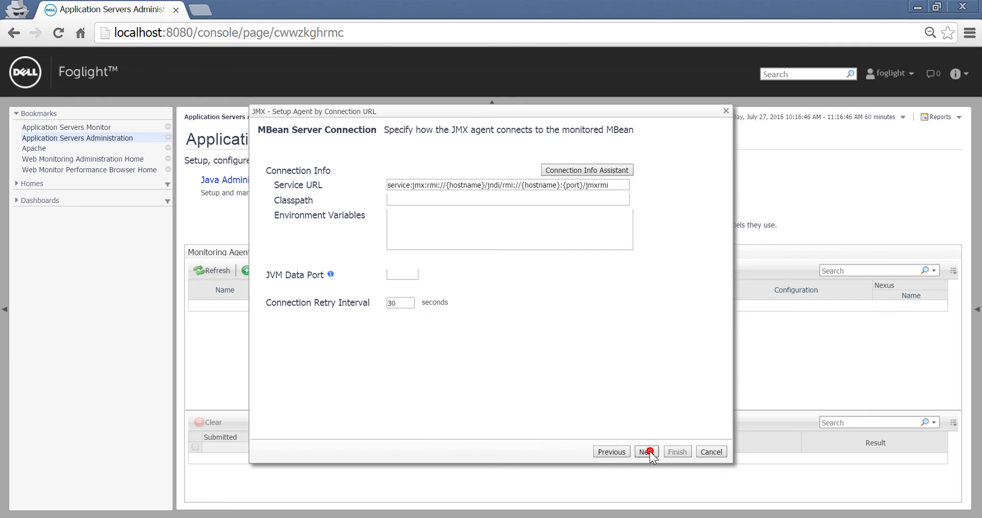
- Build the connection info with the assistant as JMX RMI (JBoss 7, Glassfish, Tomcat, Resin), port 7777 and host 192.168.99.100
left_click(567, 167)
left_click(521, 247)
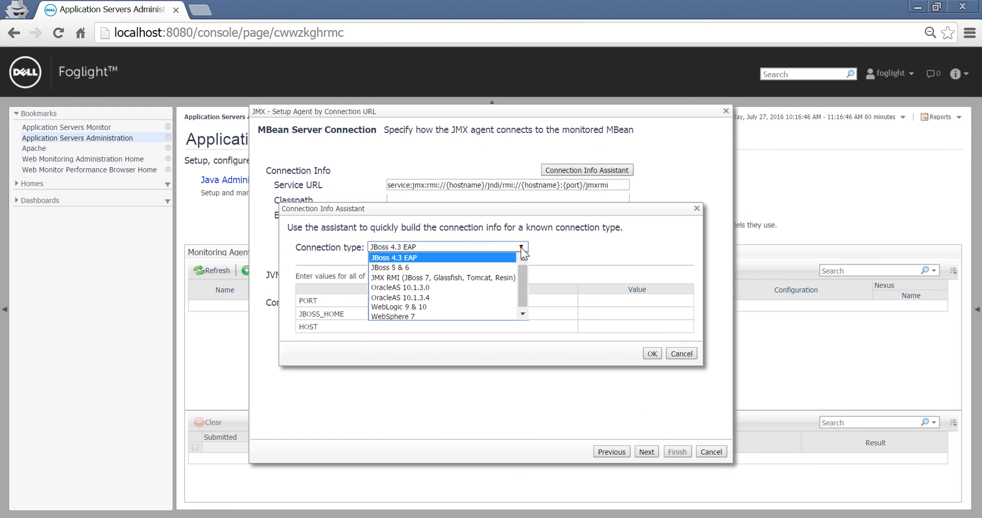
left_click(500, 279)
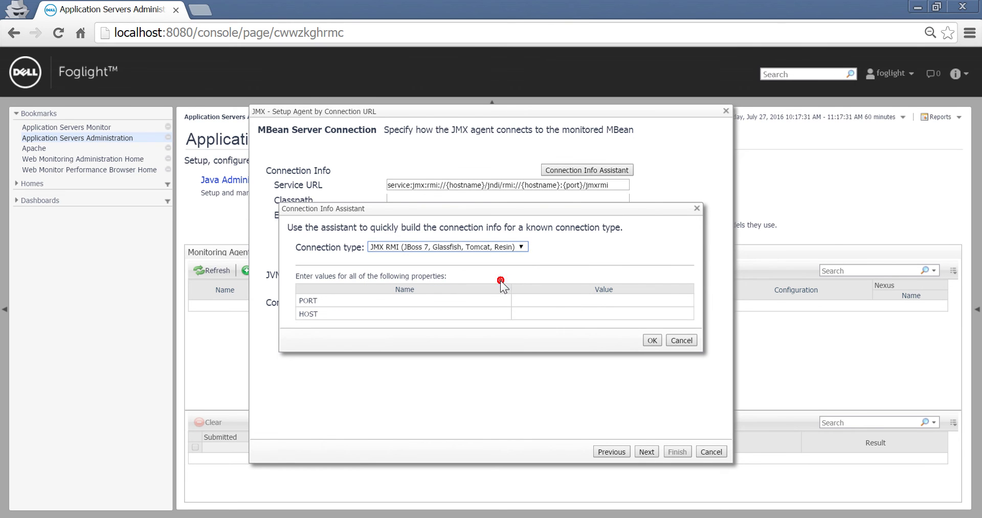
left_click(567, 315)
type("192.168.99.100")
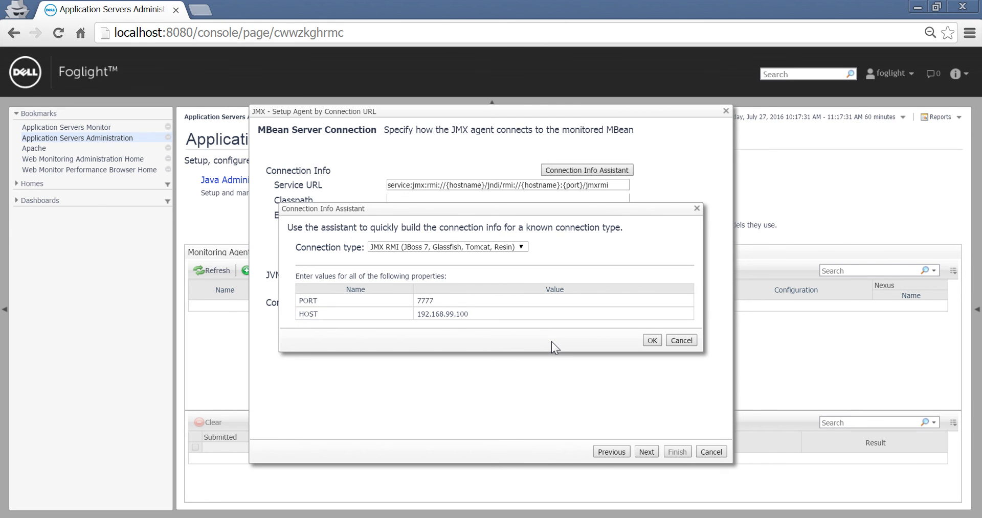
left_click(651, 340)
- Proceed without credentials, choose the Tomcat_1 server model and keep the default server group
left_click(646, 452)
left_click(645, 452)
left_click(273, 261)
left_click(646, 452)
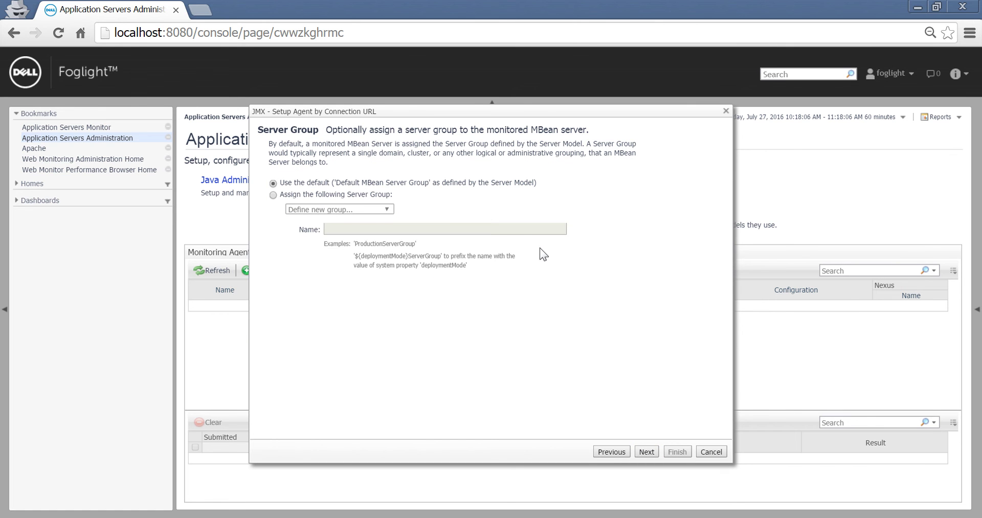
left_click(655, 448)
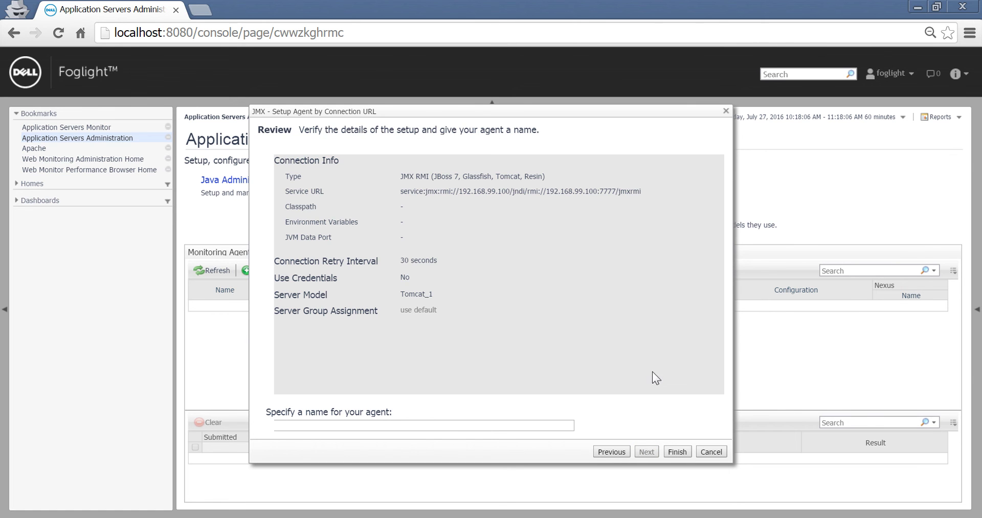
- Name the agent tomcat7 and finish its setup
left_click(445, 426)
type("tomcat7")
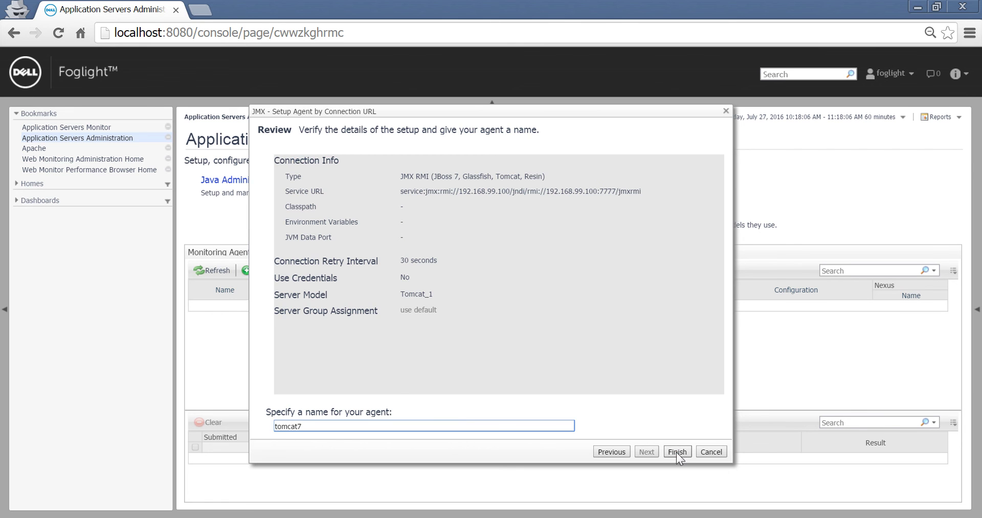
left_click(676, 452)
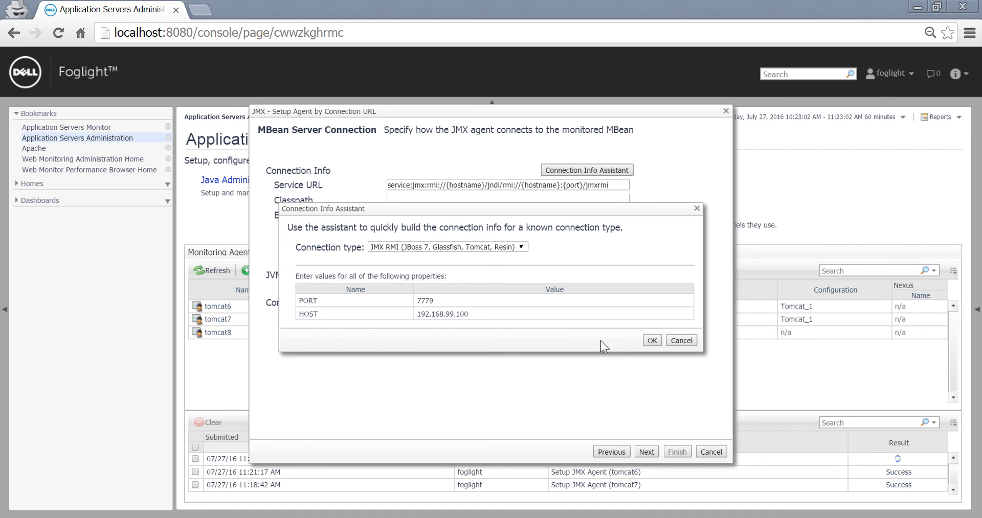
- Accept the JMX RMI connection info with port 7779 and host 192.168.99.100 for the next agent
left_click(652, 341)
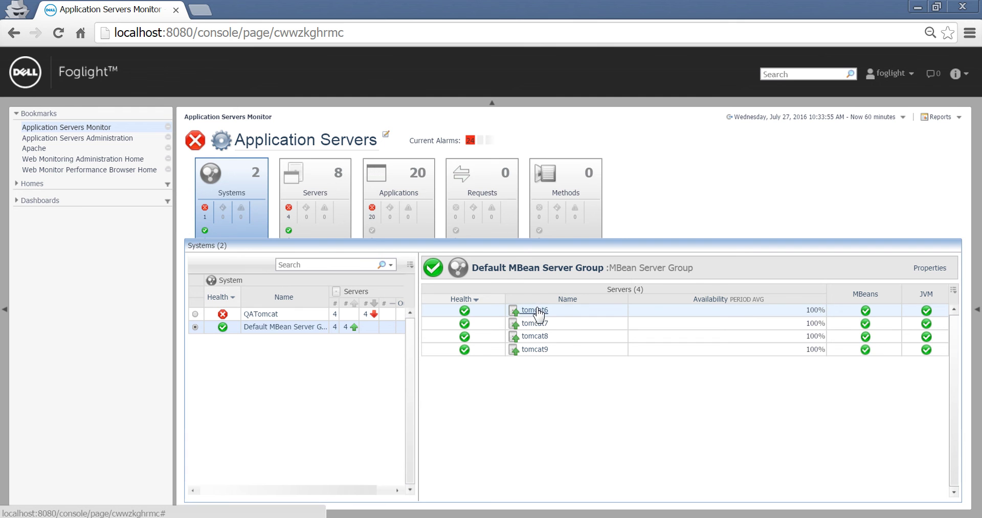
- Open the tomcat6 server in the Application Servers Monitor, view its GlobalRequestProcessor MBeans and return to the server page
mouse_move(538, 310)
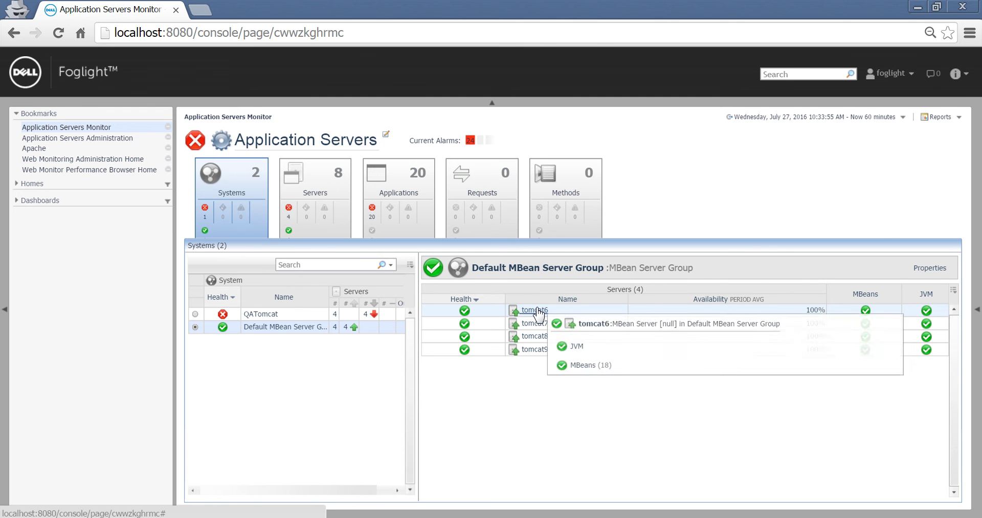
left_click(580, 325)
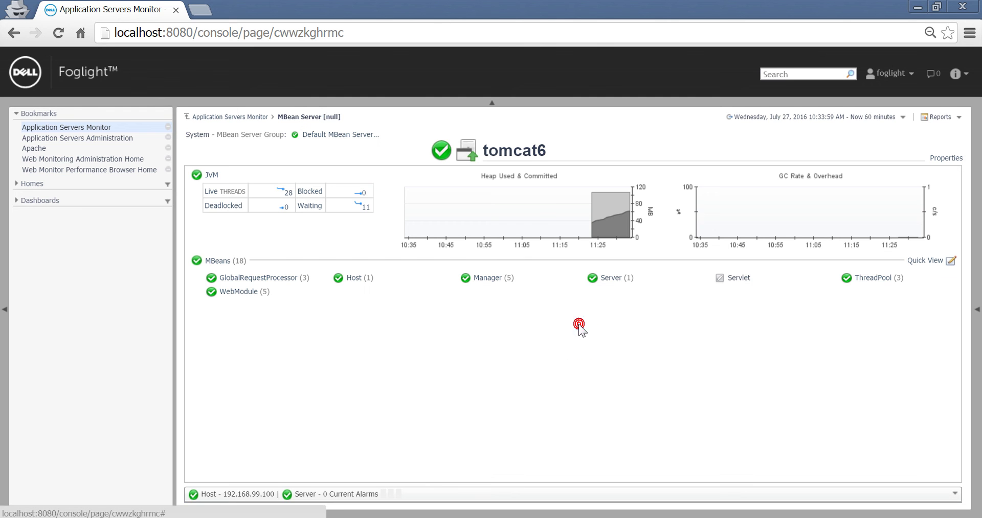
left_click(289, 278)
left_click(337, 296)
left_click(296, 119)
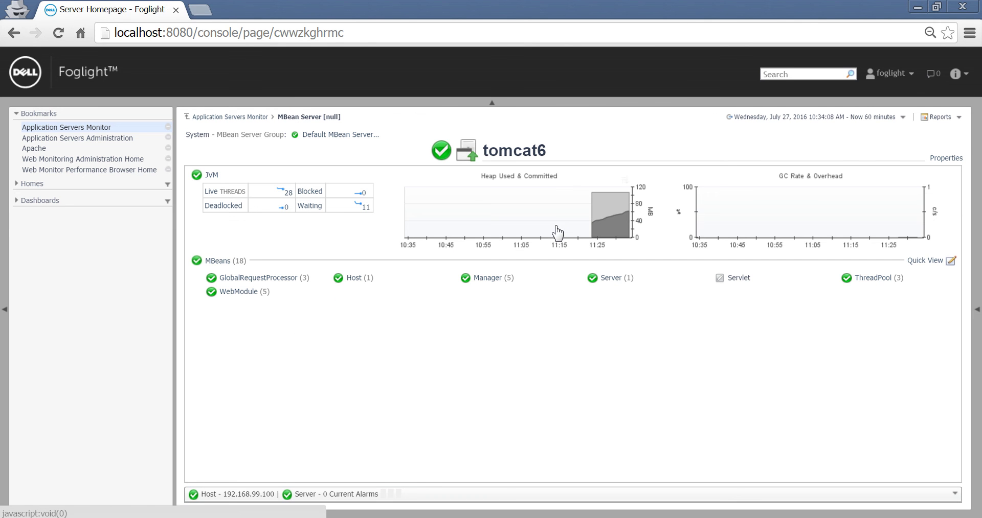
- View the tomcat6 ThreadPool MBean metrics and return to the server page
left_click(873, 281)
left_click(575, 297)
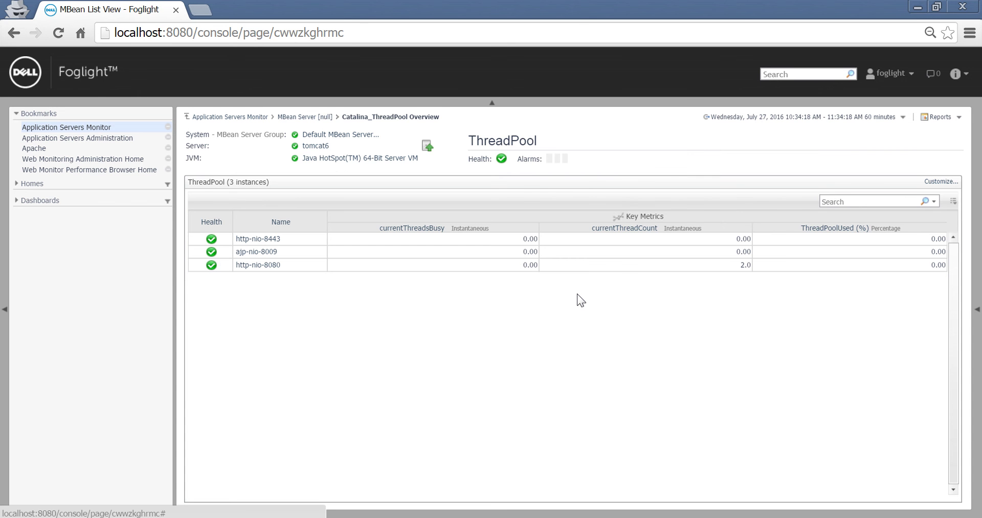
left_click(303, 118)
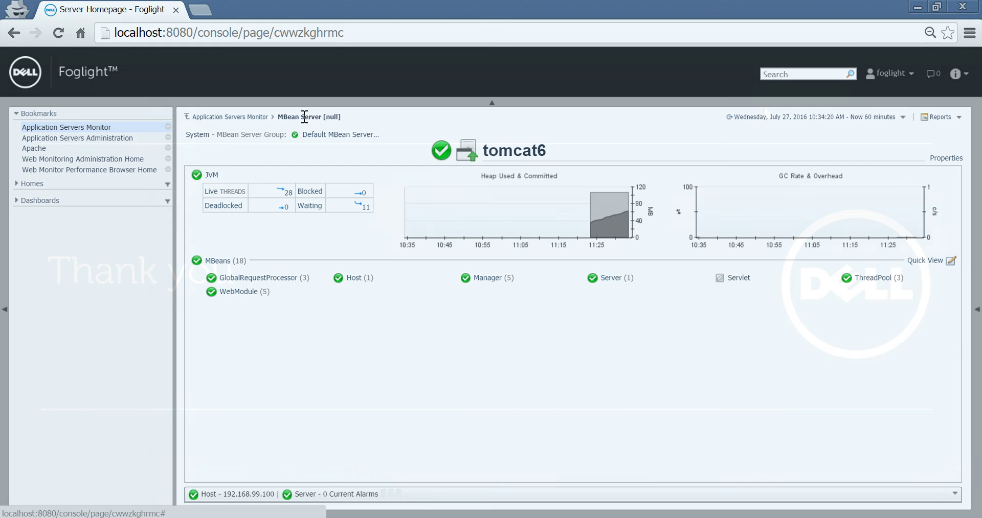